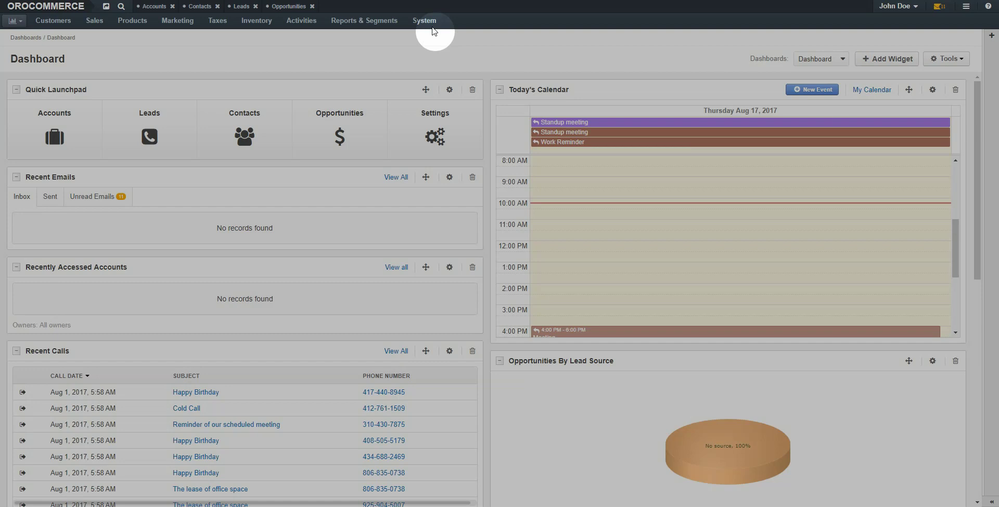
From System > Integrations > Manage Integrations, begin a new integration of type Payment Terms
left_click(425, 22)
mouse_move(433, 120)
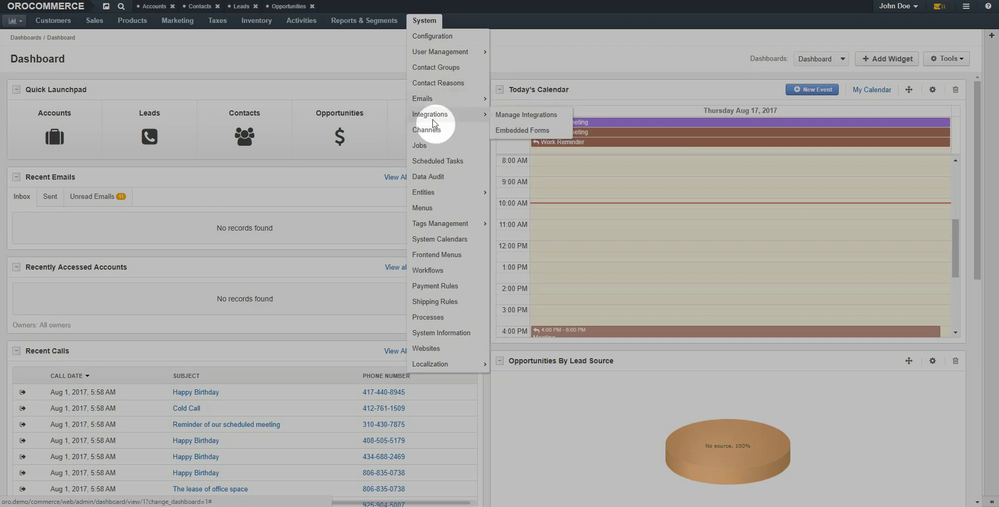
left_click(508, 113)
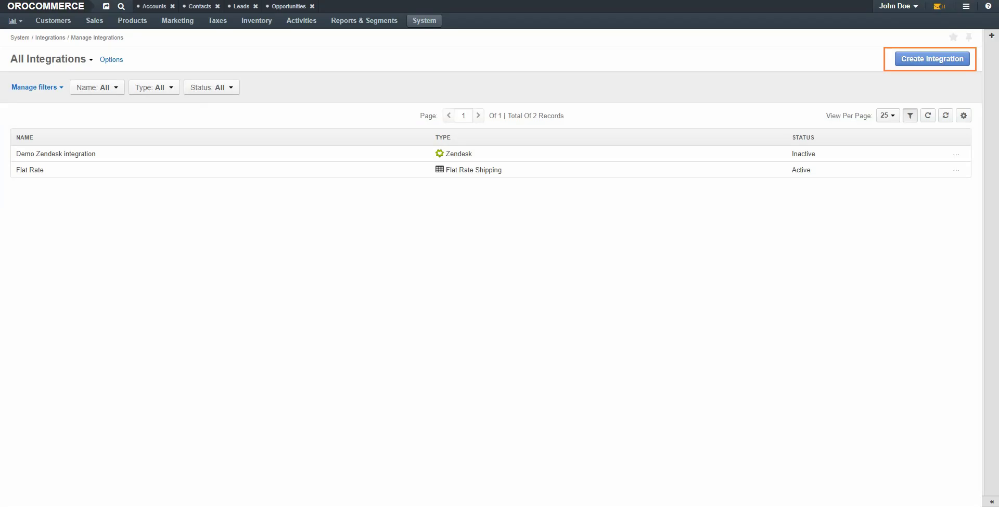
left_click(931, 58)
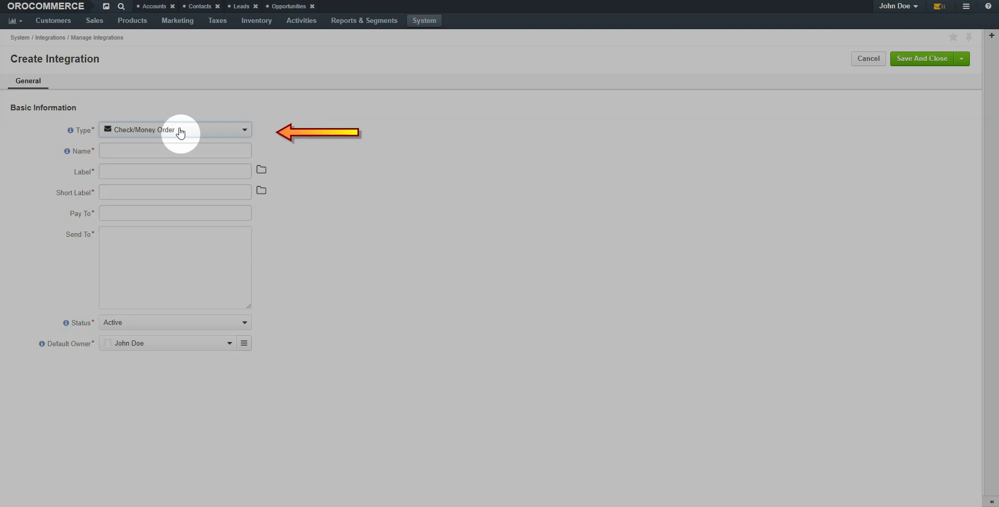
left_click(179, 130)
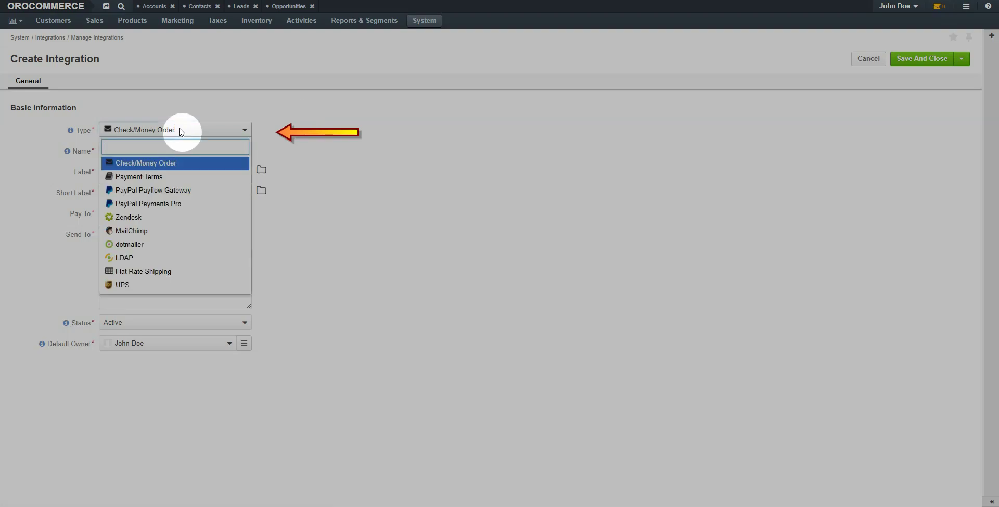
left_click(167, 177)
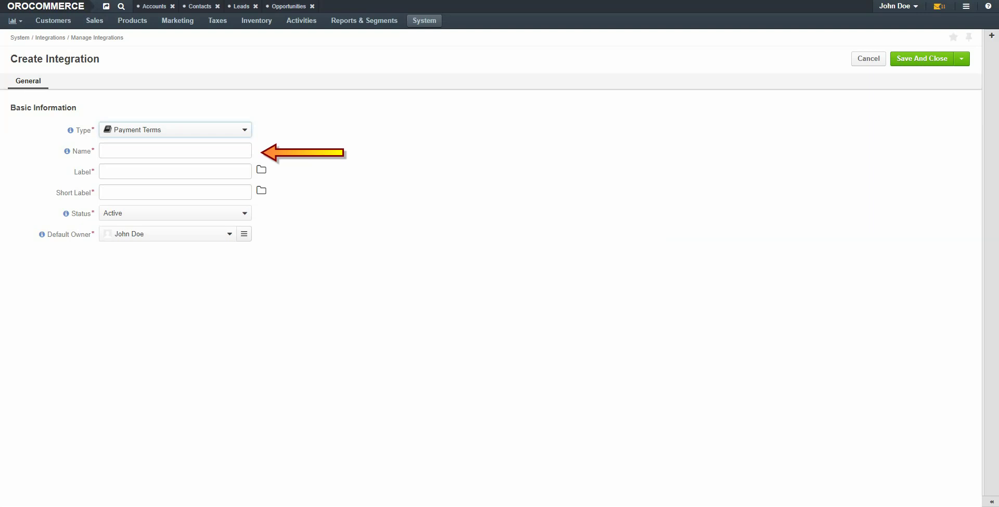
Name the integration Cash On Delivery, label C.O.D., short label COD, keep it Active, and save
left_click(234, 151)
type("Cash On Delivery")
key("Tab")
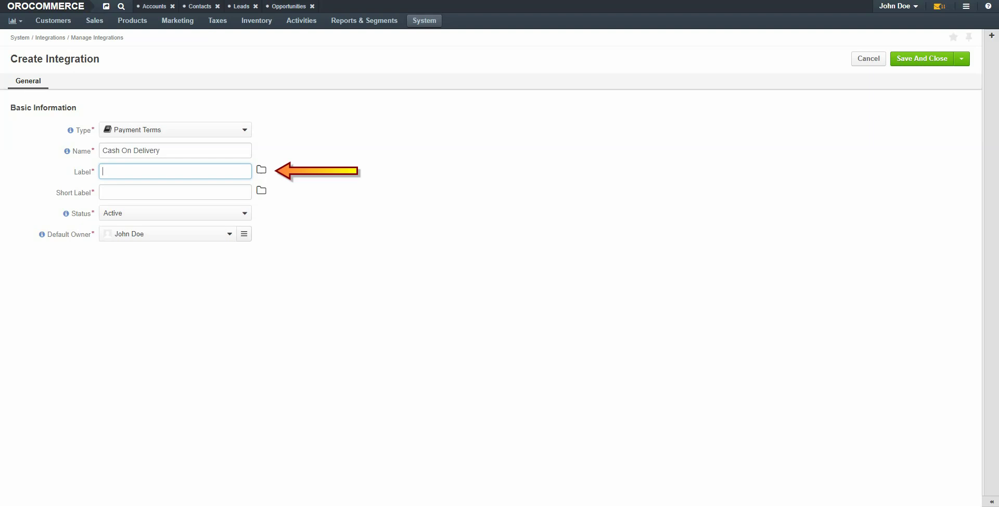
type("C.O.D.")
key("Tab")
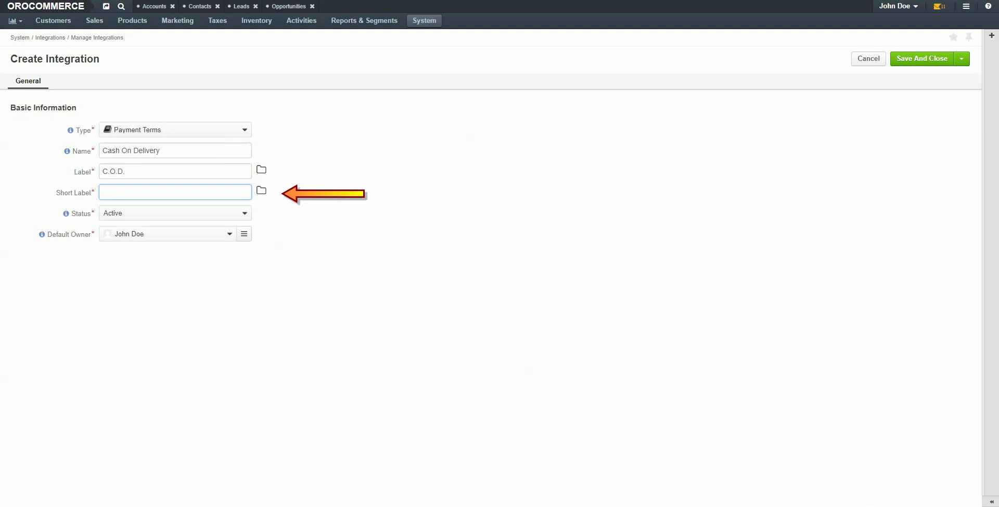
type("COD")
key("Tab")
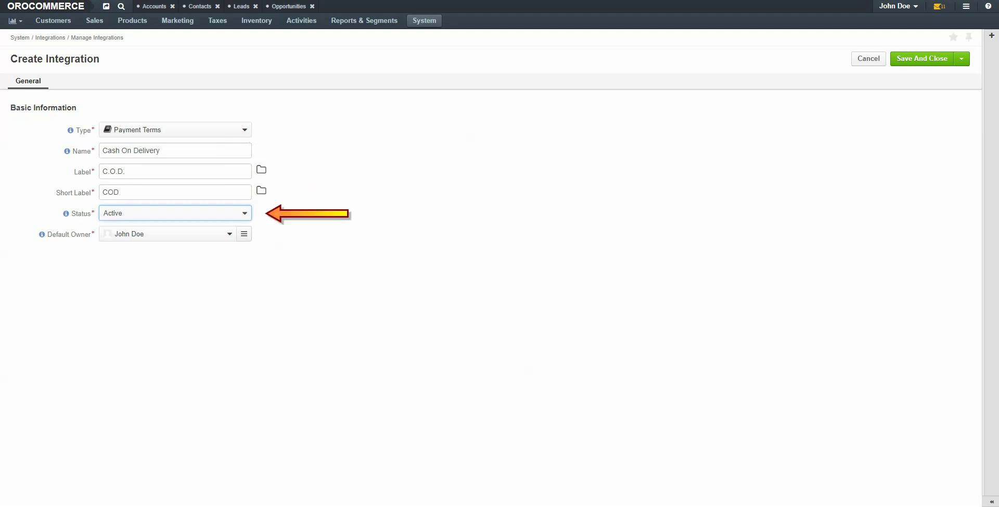
left_click(183, 216)
left_click(263, 379)
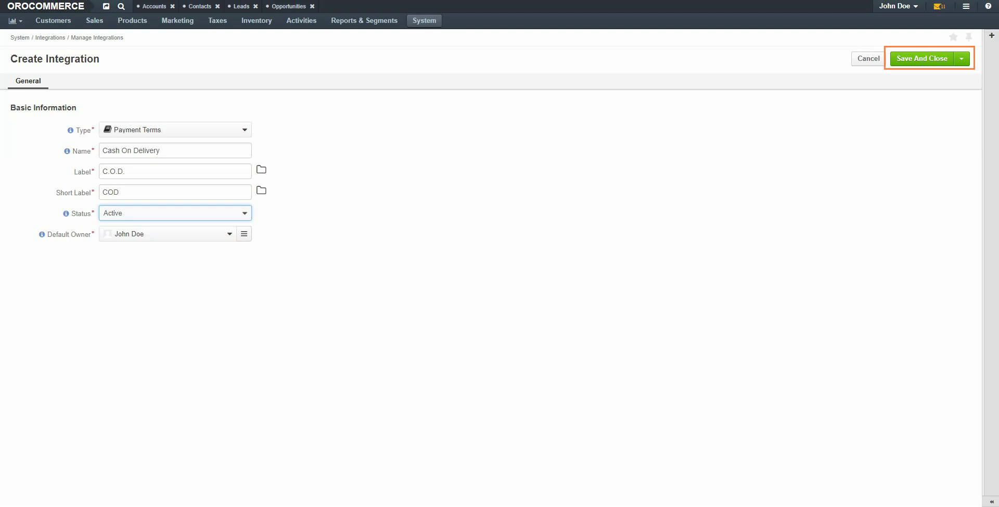
left_click(920, 60)
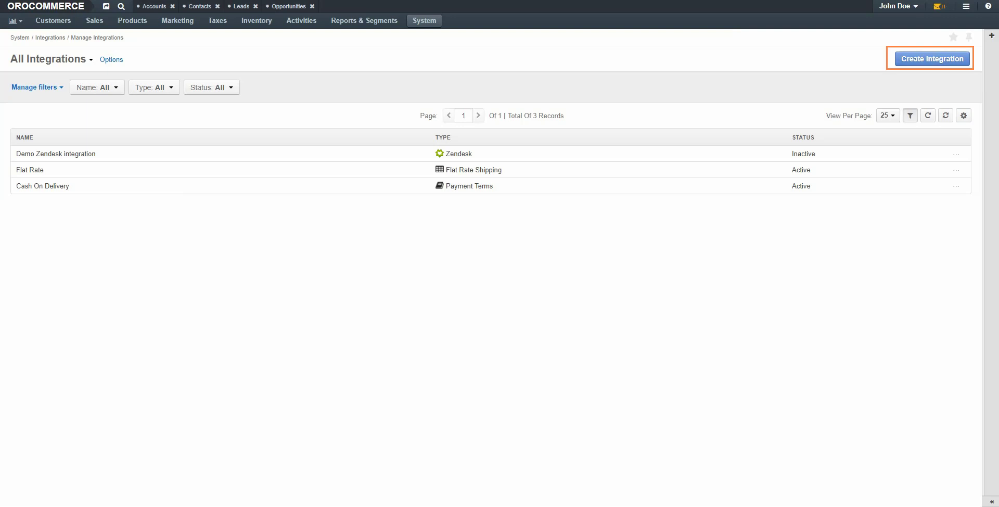
Create a Check/Money Order integration with name and label Money Order and short label MO
left_click(920, 58)
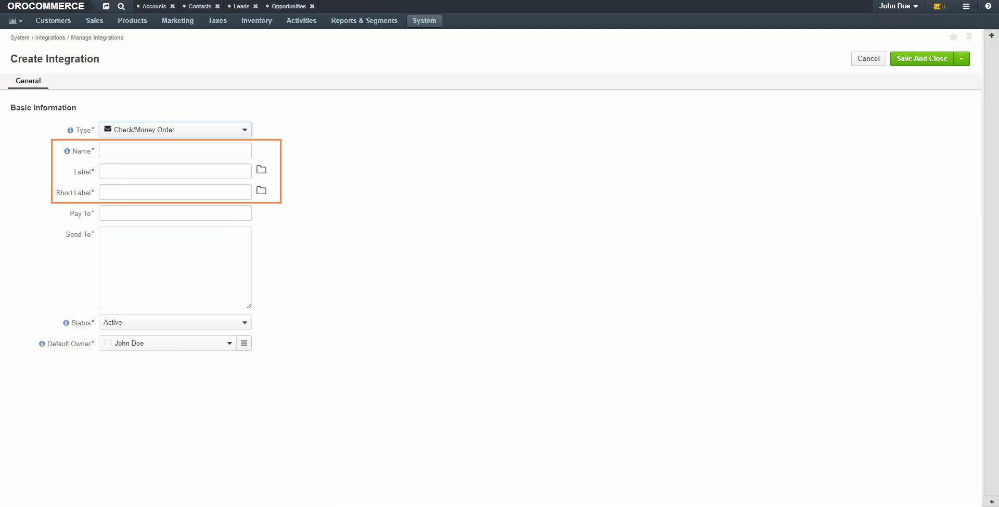
left_click(214, 149)
type("Money Order")
key("Tab")
type("Money Order")
key("Tab")
type("MO")
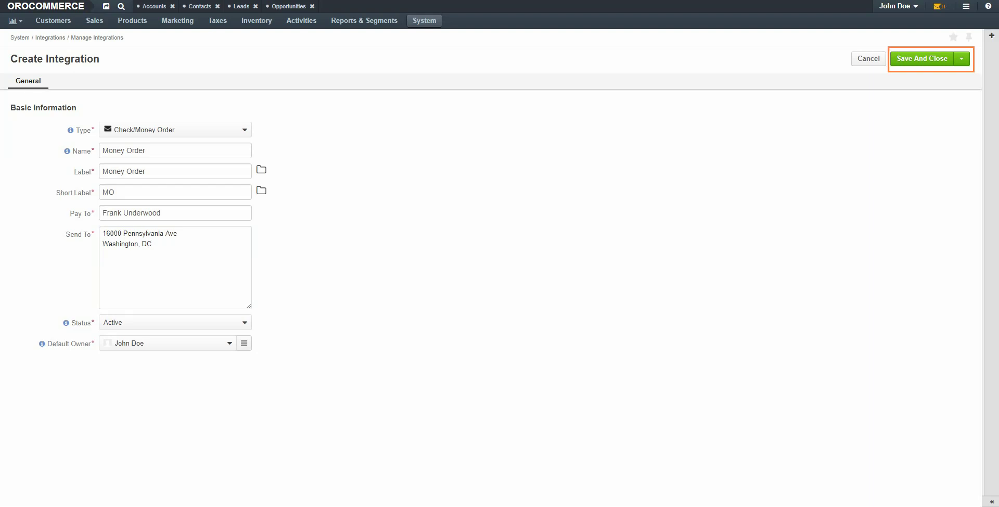
left_click(921, 63)
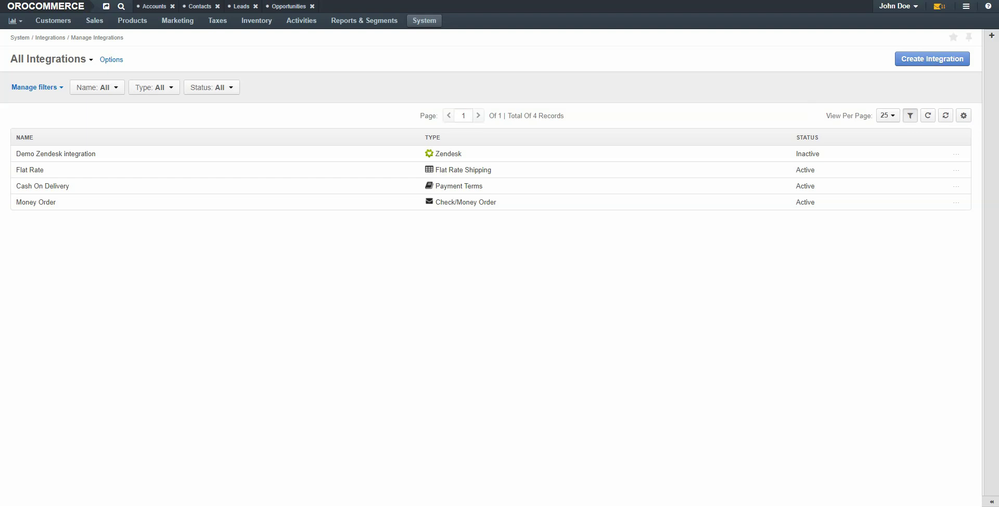
Create the Personal Check integration (short label PC), entering the payee name, and save it
left_click(923, 58)
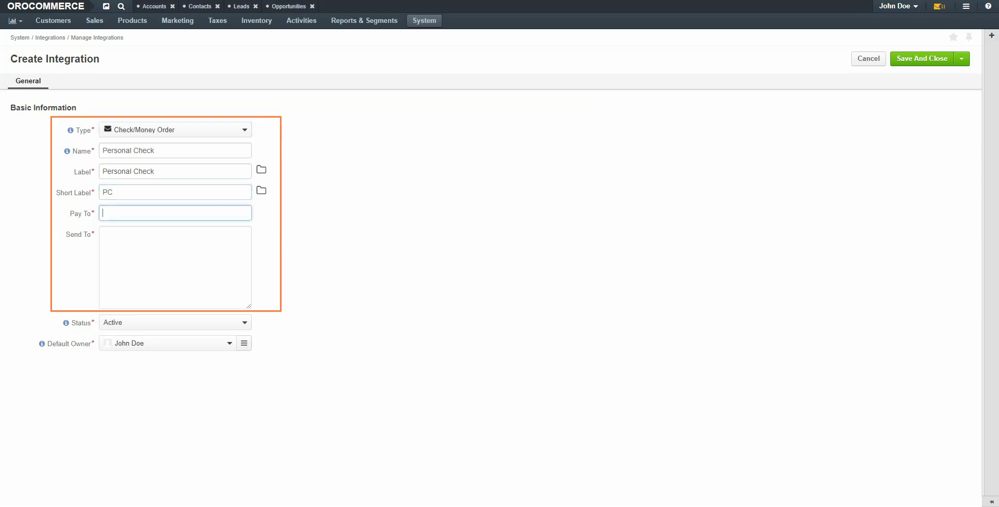
type("Frank Underwood")
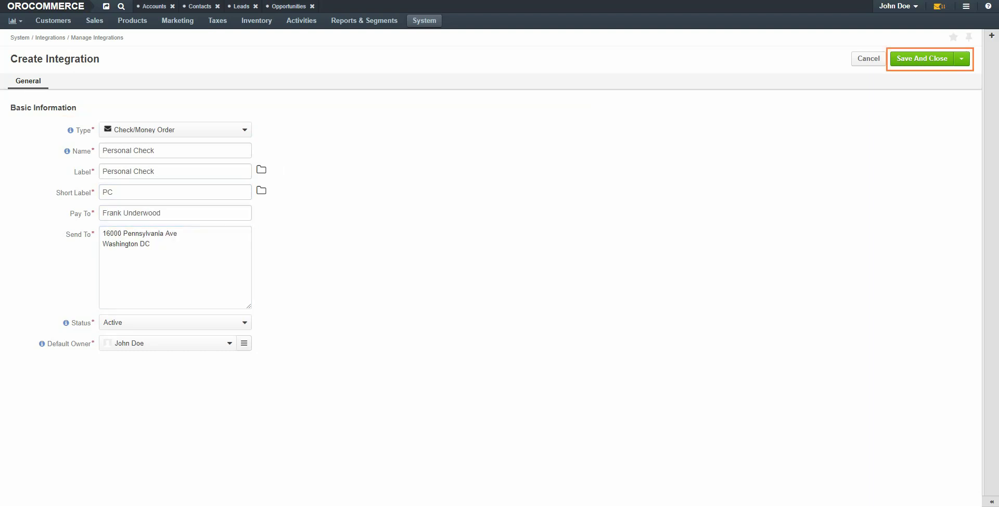
left_click(931, 61)
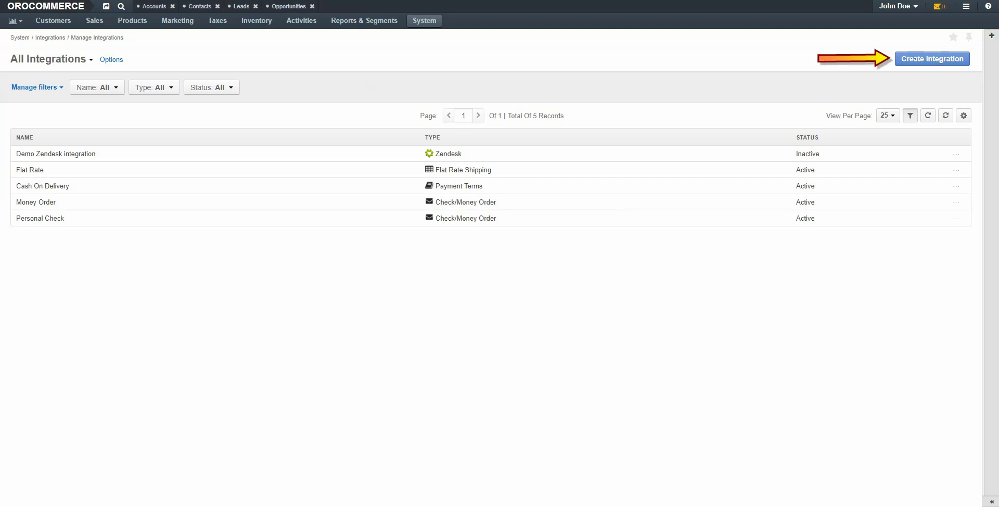
Create a Payment Terms integration named Net Terms with short label NT and save it
left_click(931, 58)
left_click(207, 131)
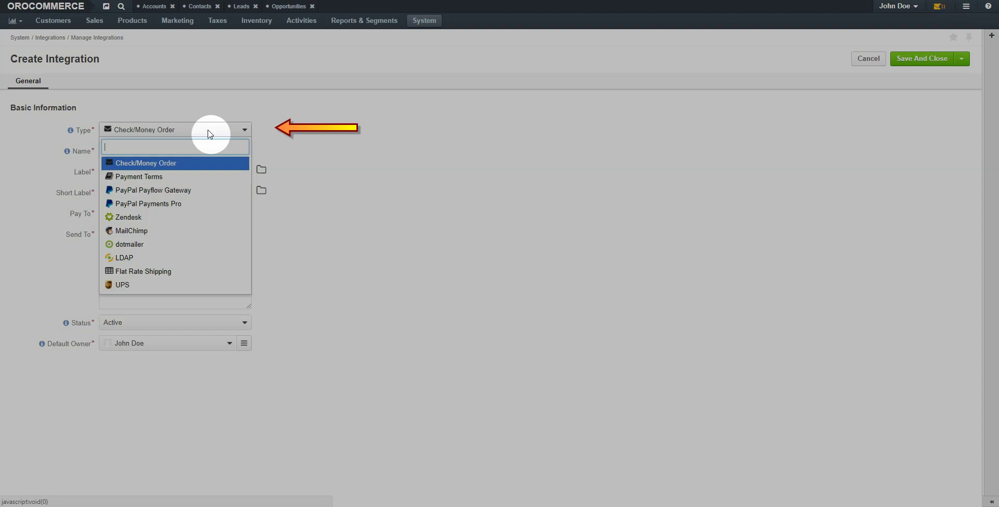
left_click(189, 176)
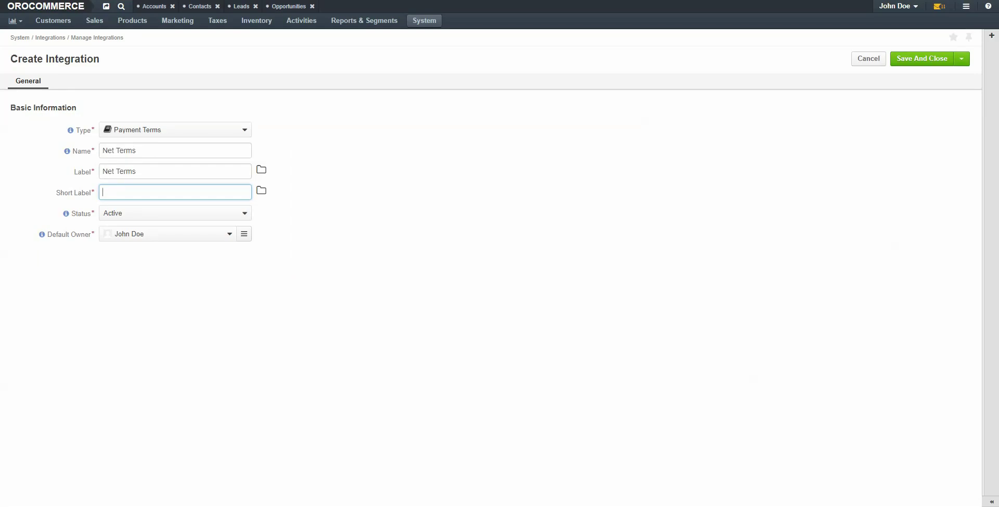
type("NT")
left_click(917, 59)
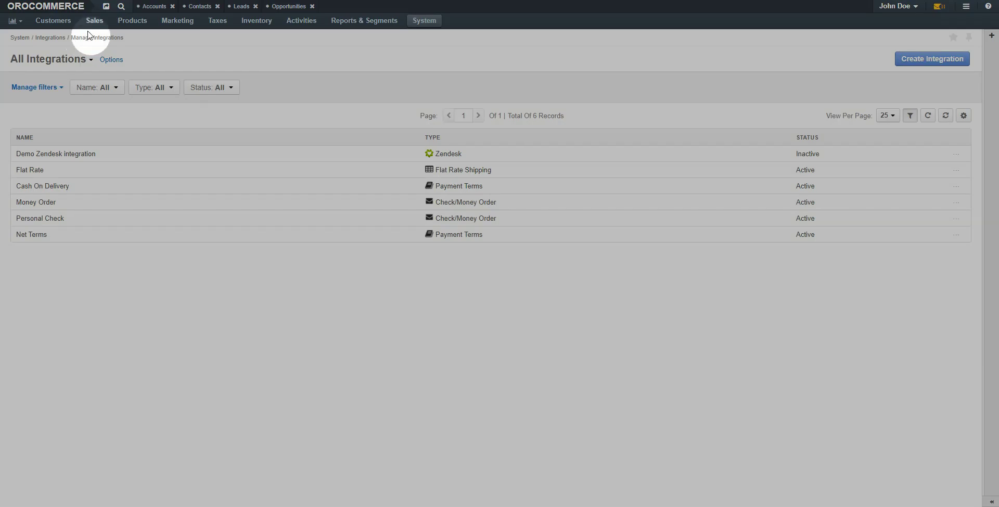
Under Sales > Payment Terms, create and save a payment term labelled Net 90
mouse_move(94, 20)
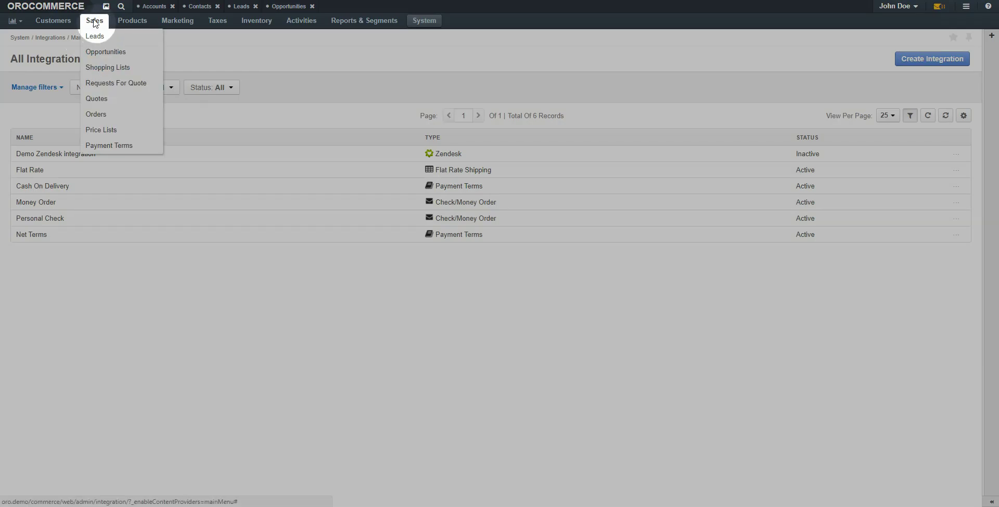
left_click(106, 145)
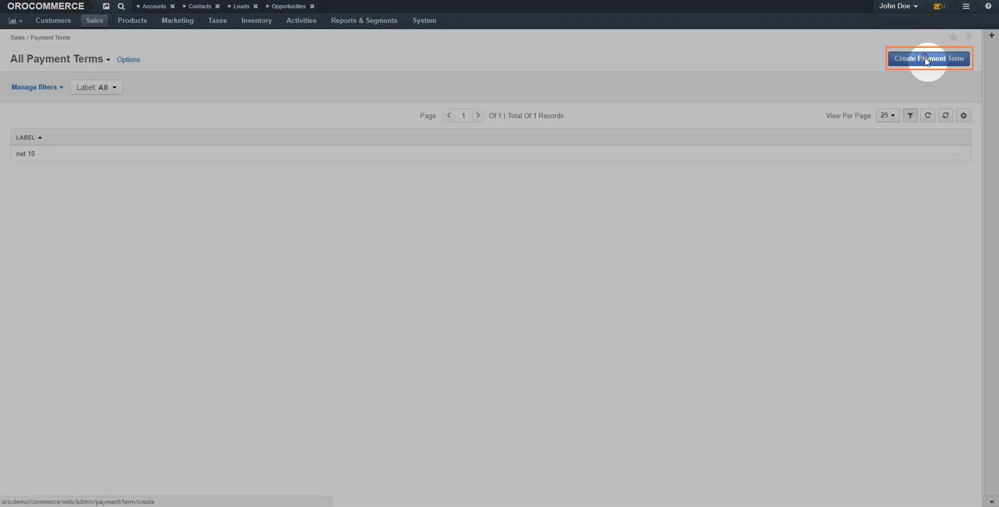
left_click(927, 59)
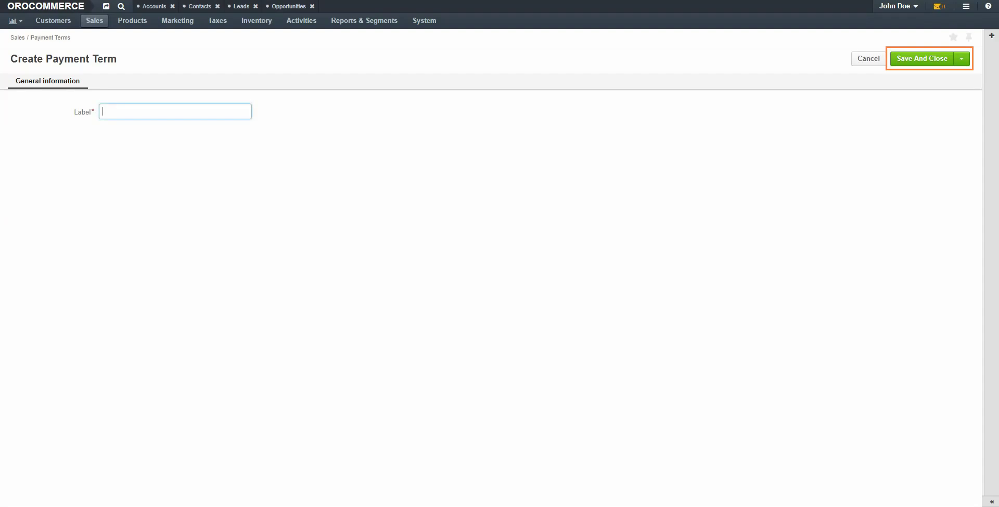
type("Net 90")
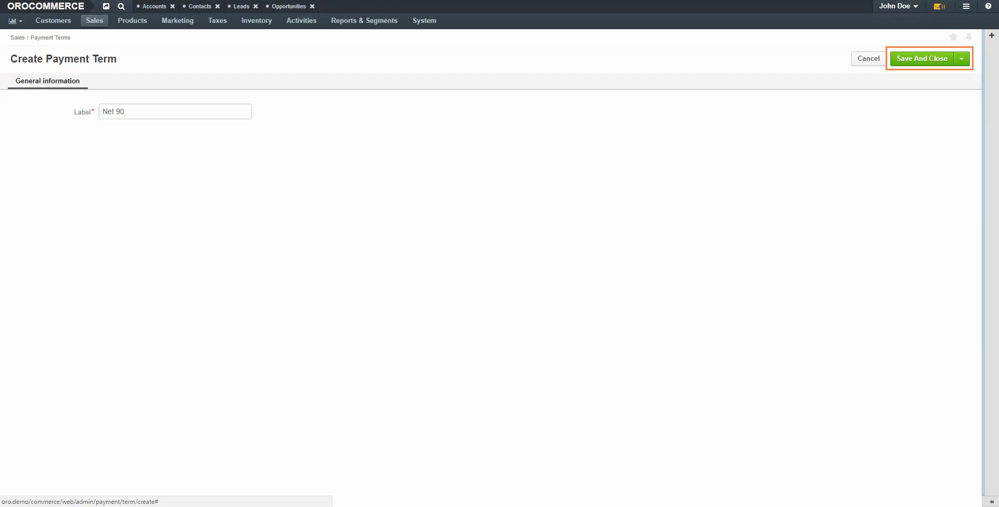
left_click(923, 59)
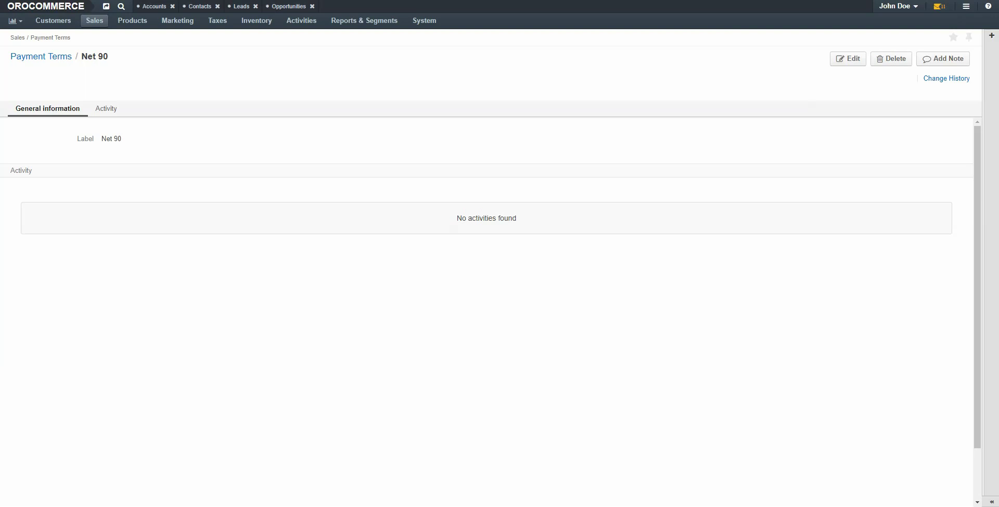
Change customer AGTS's payment term from net 10 to Net 90 and save
left_click(52, 21)
left_click(63, 68)
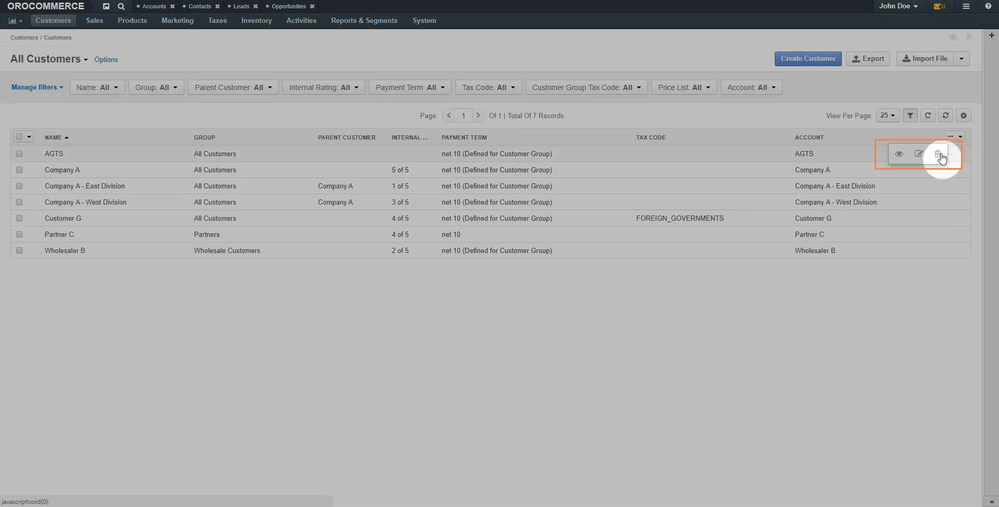
left_click(919, 154)
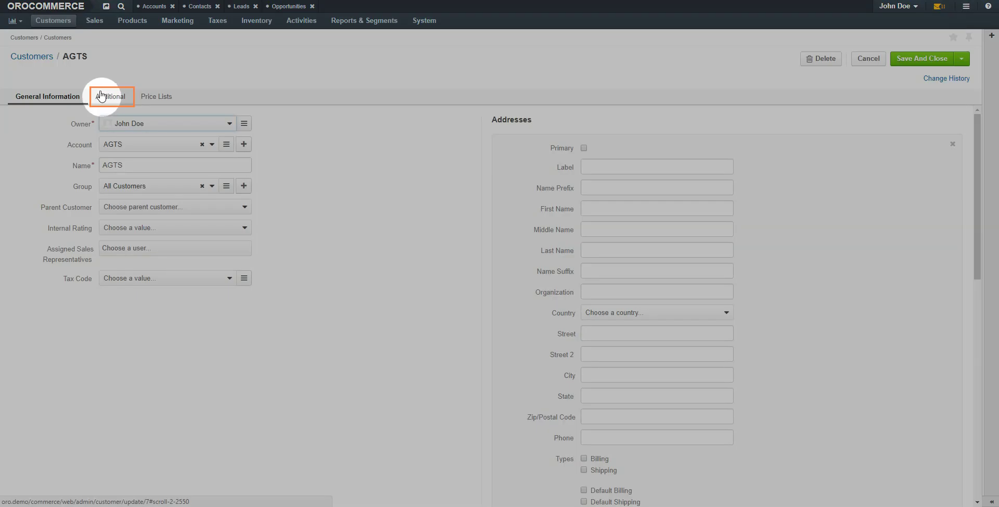
left_click(102, 95)
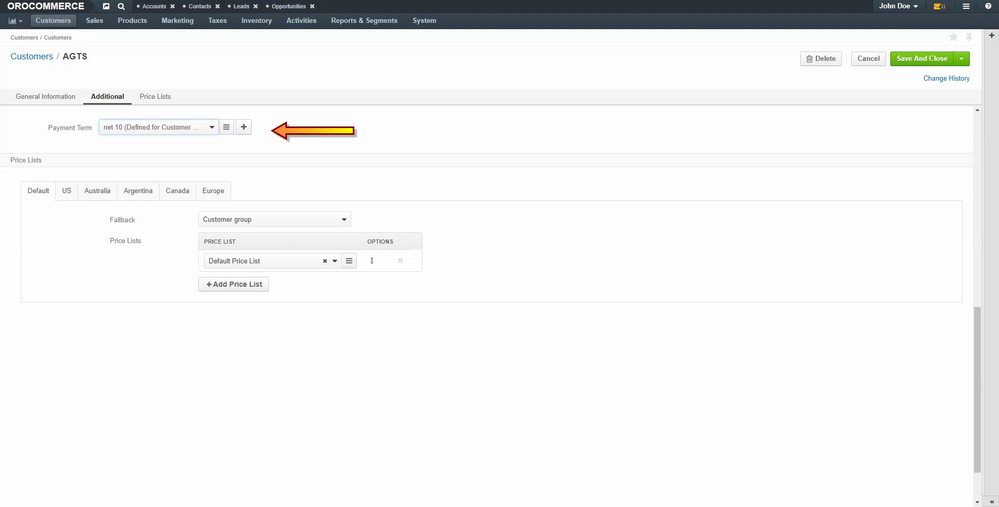
left_click(156, 127)
left_click(138, 173)
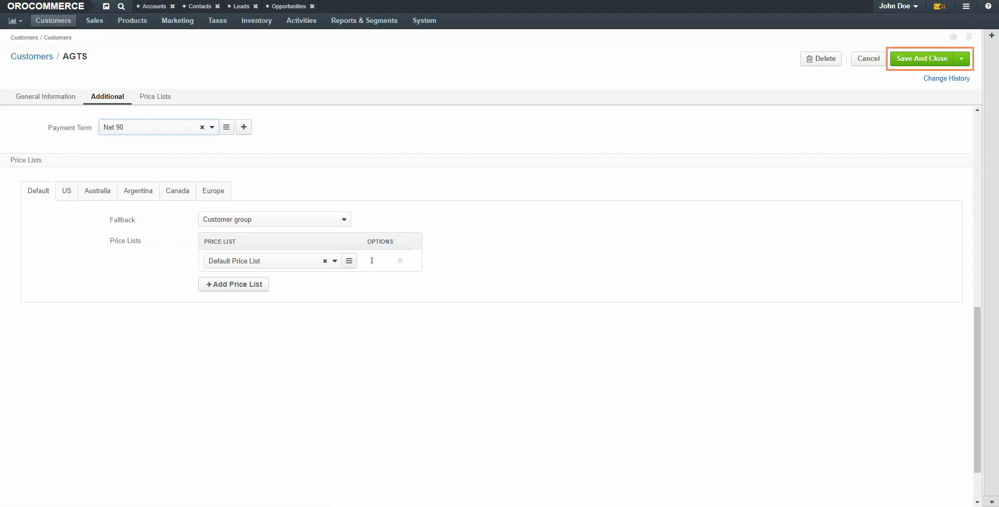
left_click(921, 58)
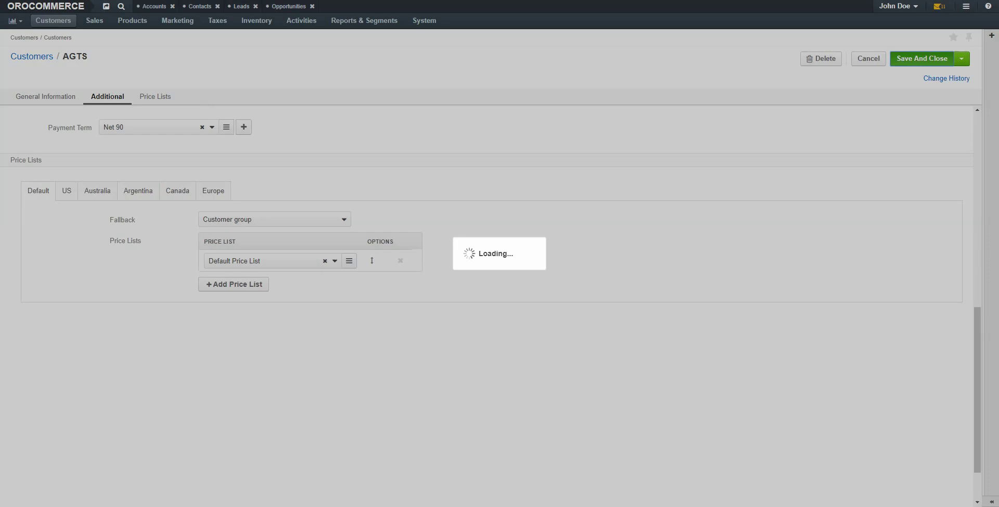